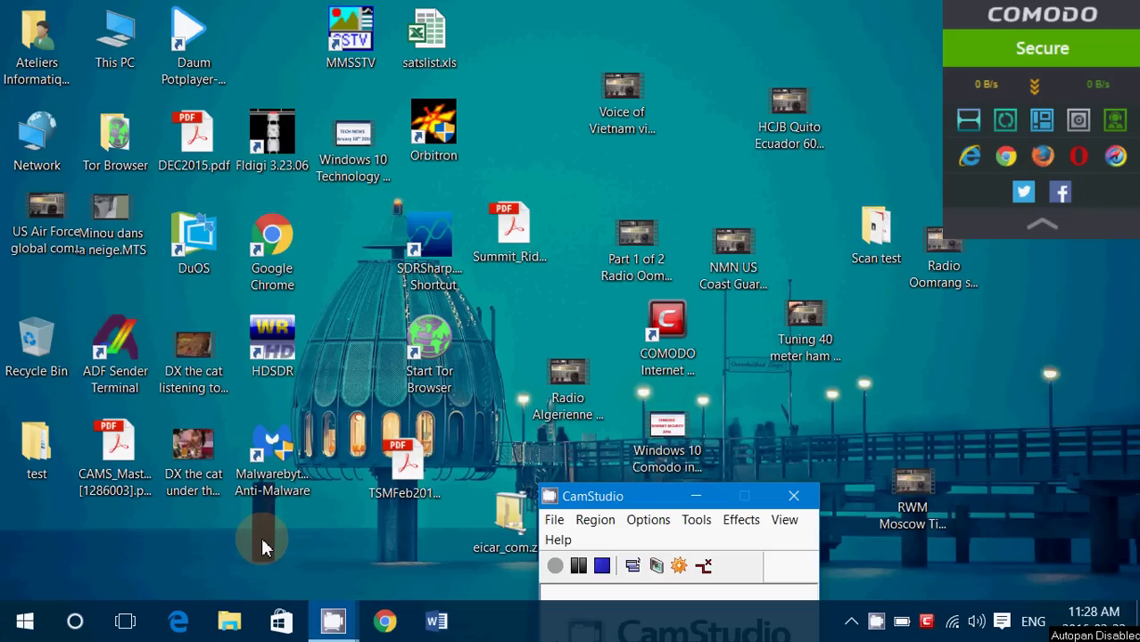
# - Close the COMODO Internet Security window and launch Control Panel from the Win+X menu
pyautogui.click(932, 628)
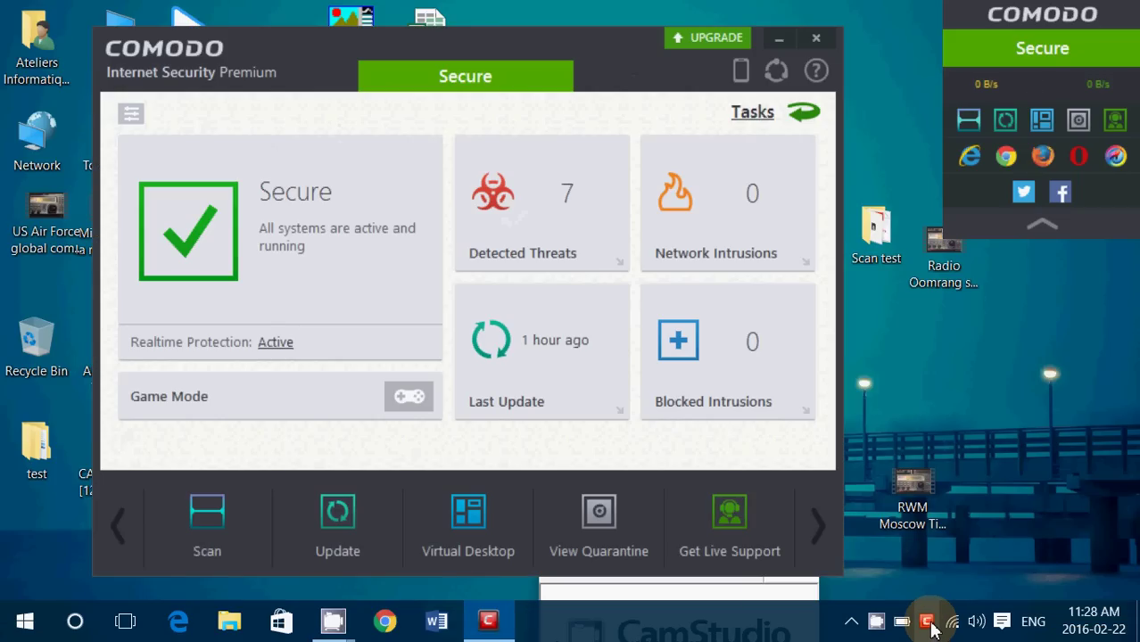
pyautogui.click(816, 37)
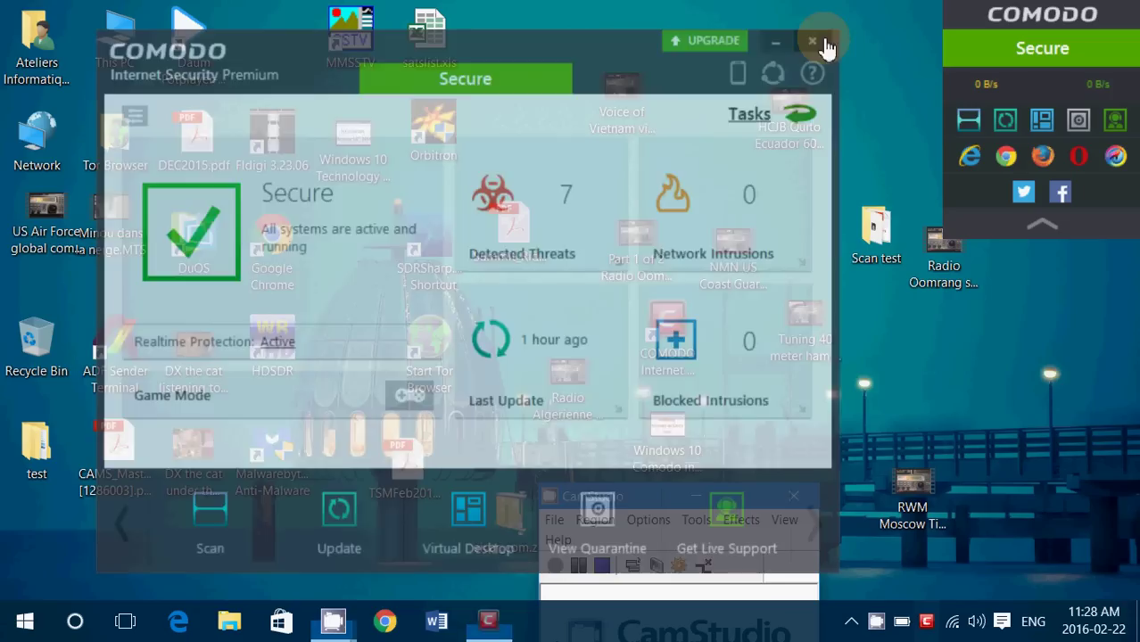
pyautogui.rightClick(24, 625)
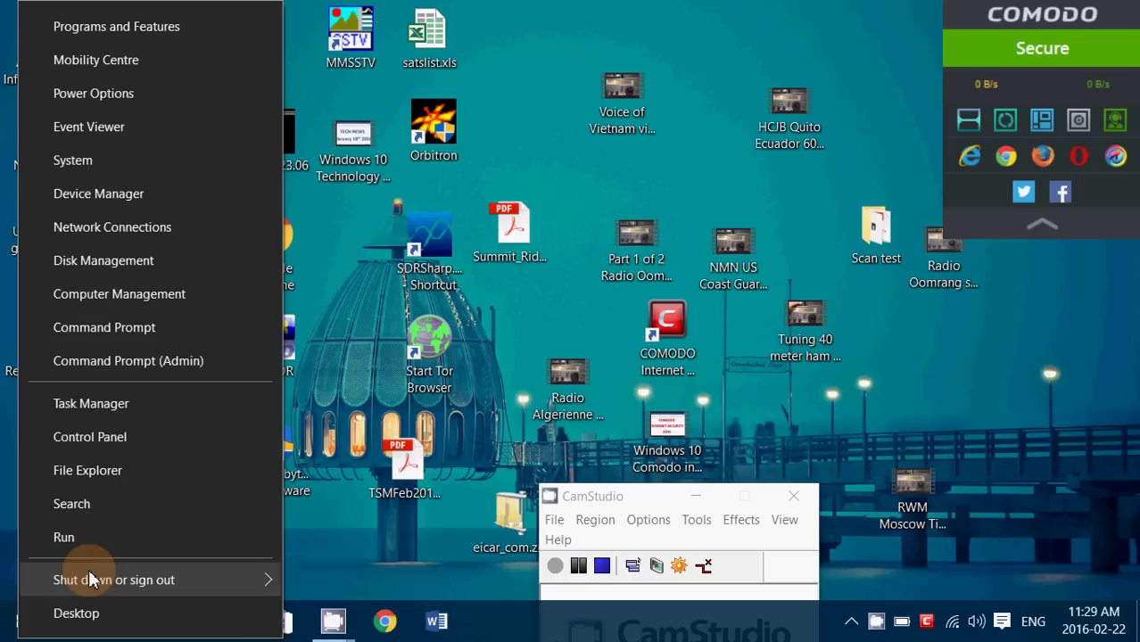
pyautogui.click(147, 438)
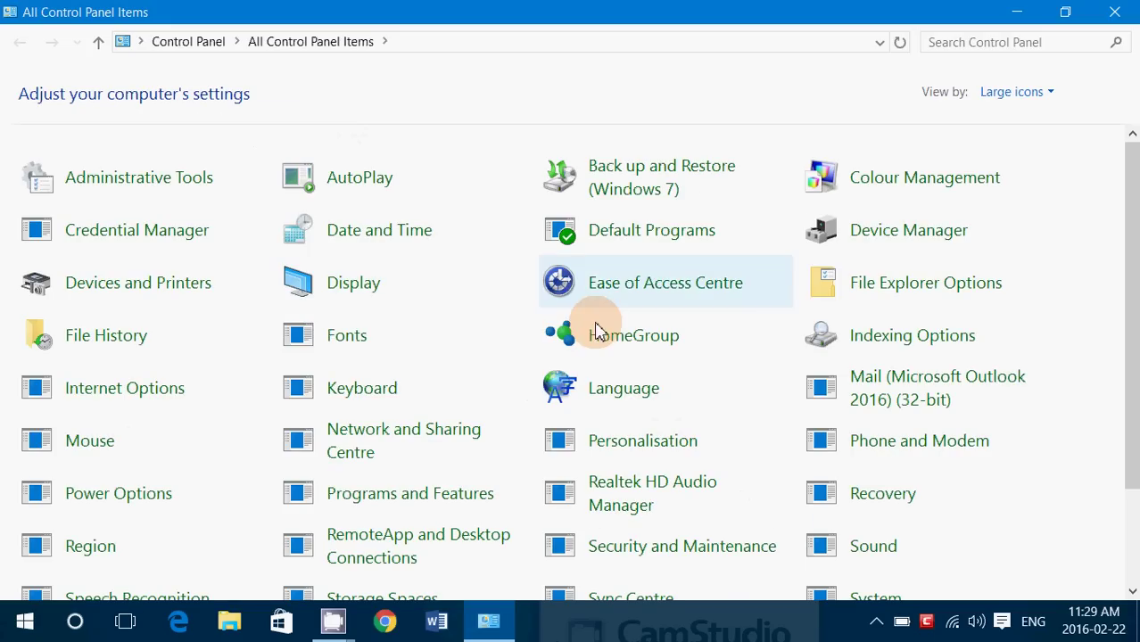
# - Scroll down All Control Panel Items and open Programs and Features
pyautogui.scroll(-2, 526, 415)
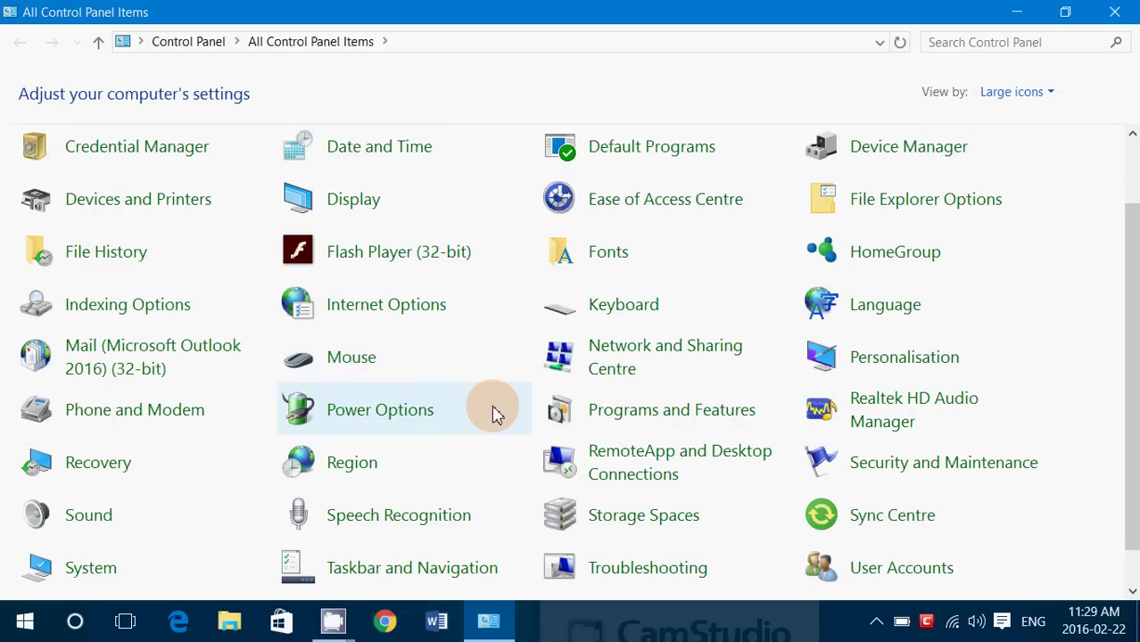
pyautogui.scroll(-1, 495, 413)
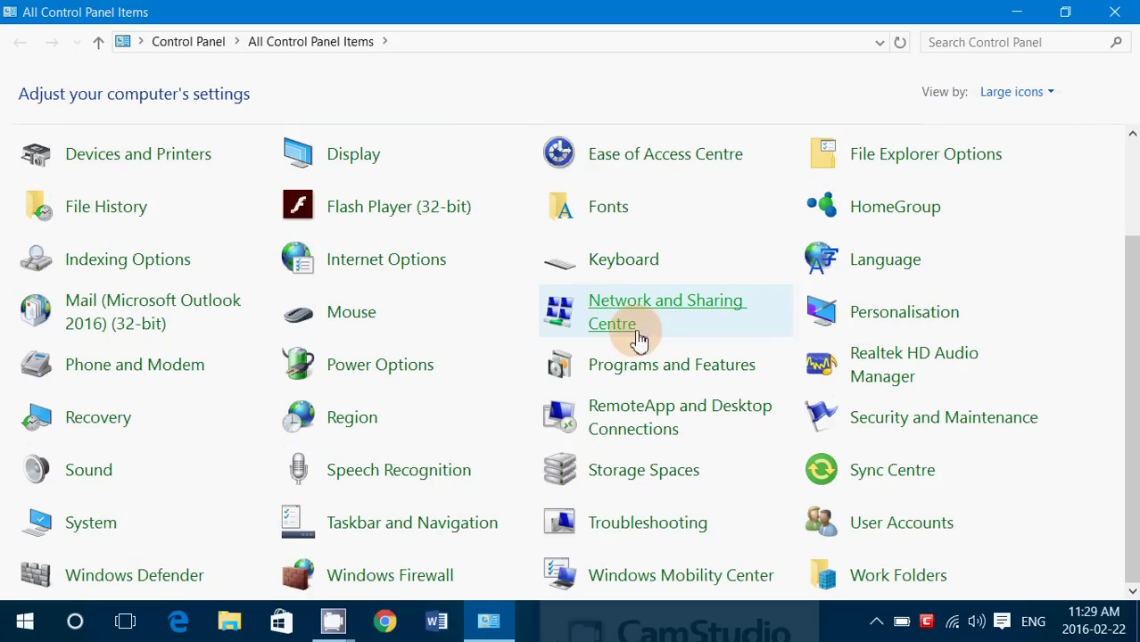
pyautogui.click(641, 374)
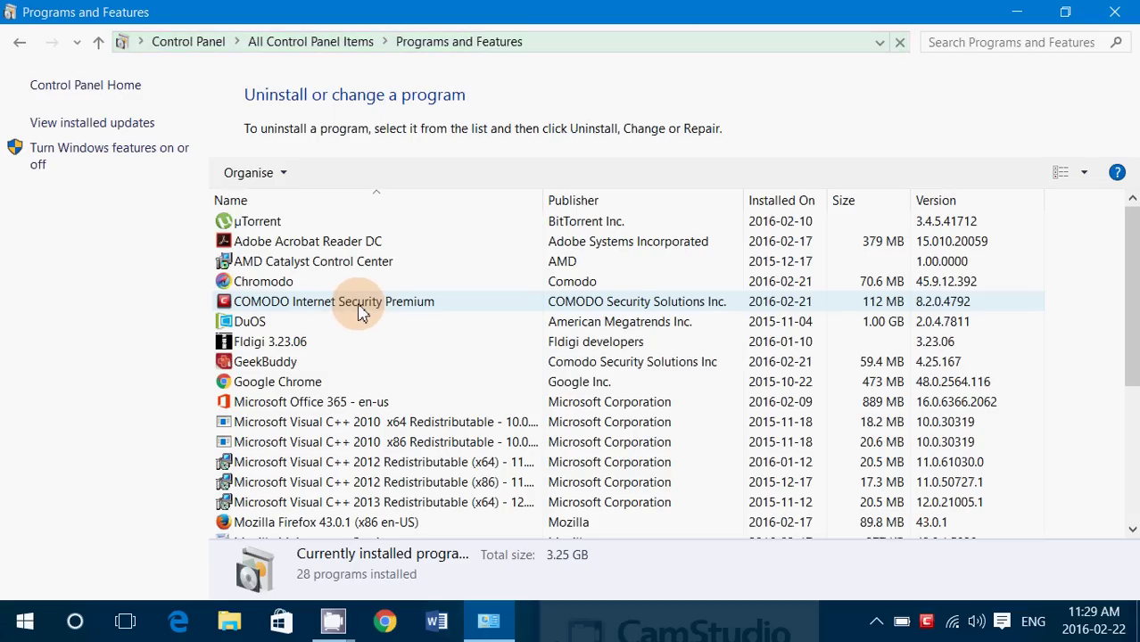
# - Uninstall COMODO Internet Security Premium and confirm the removal with Yes
pyautogui.click(360, 309)
pyautogui.click(332, 175)
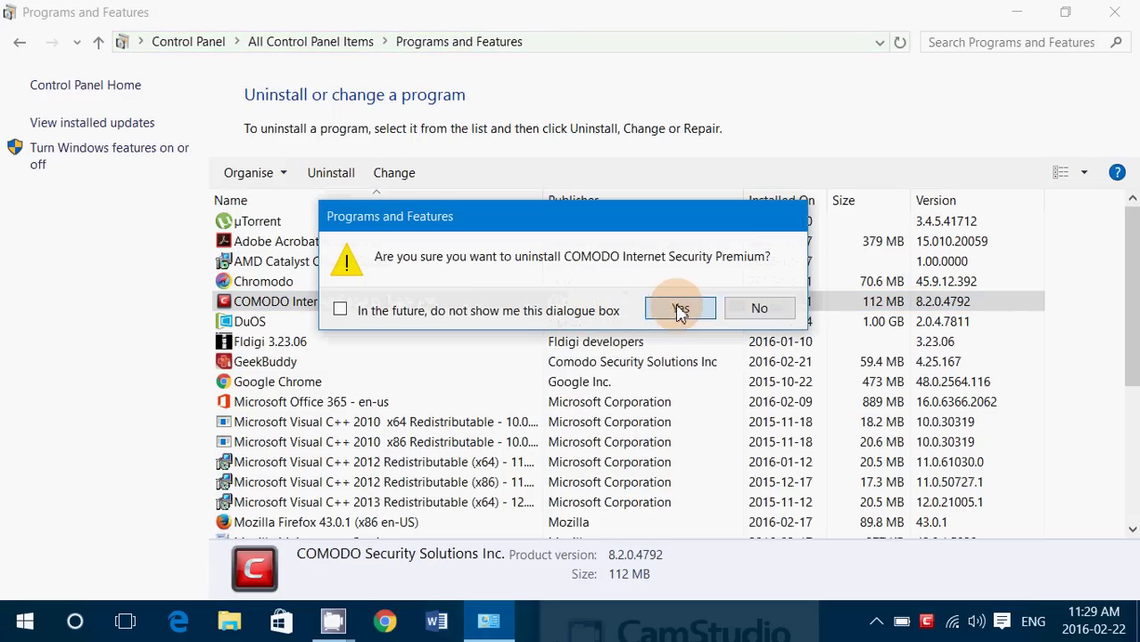
pyautogui.click(678, 308)
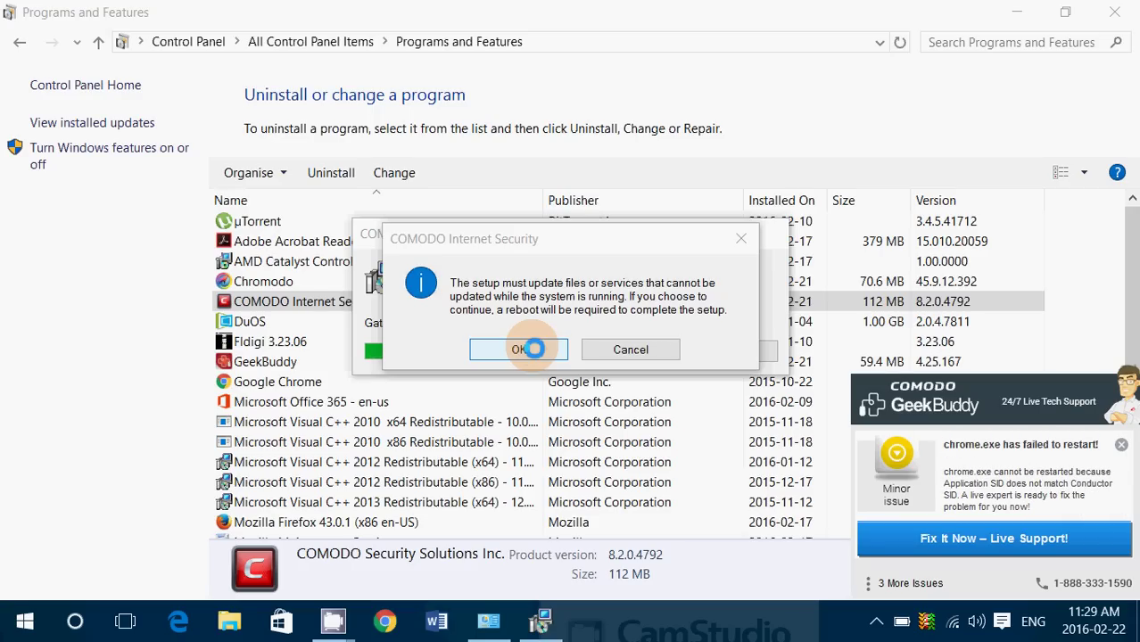
# - Accept COMODO's reboot-required warning so the removal continues
pyautogui.click(526, 349)
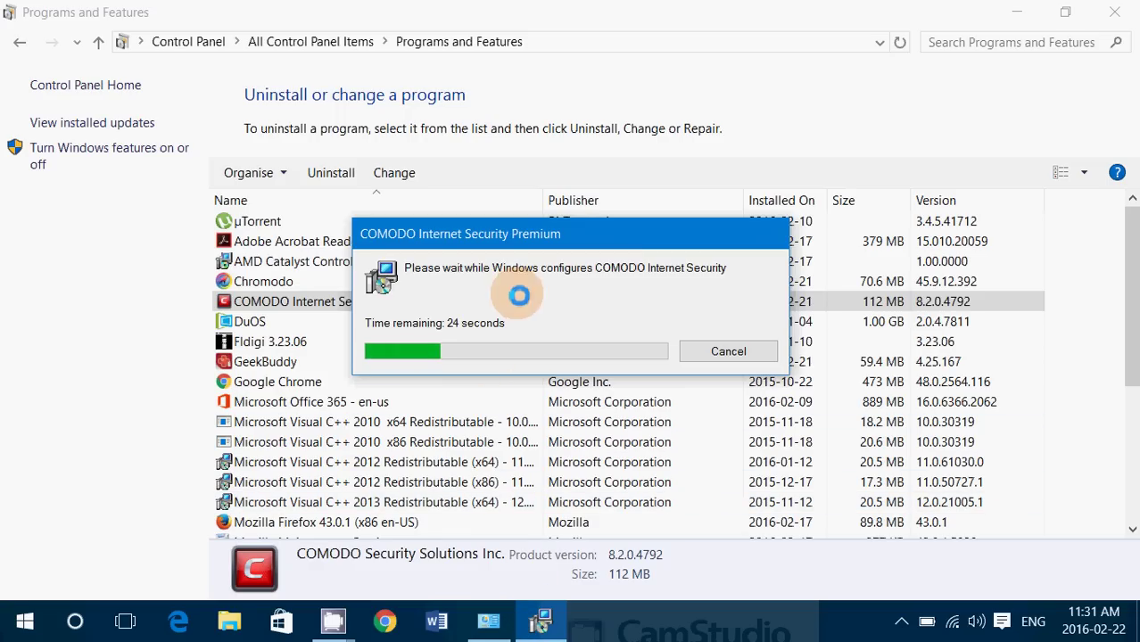
# - Decline restarting now to finish the COMODO removal, then reselect COMODO Internet Security Premium
pyautogui.click(540, 622)
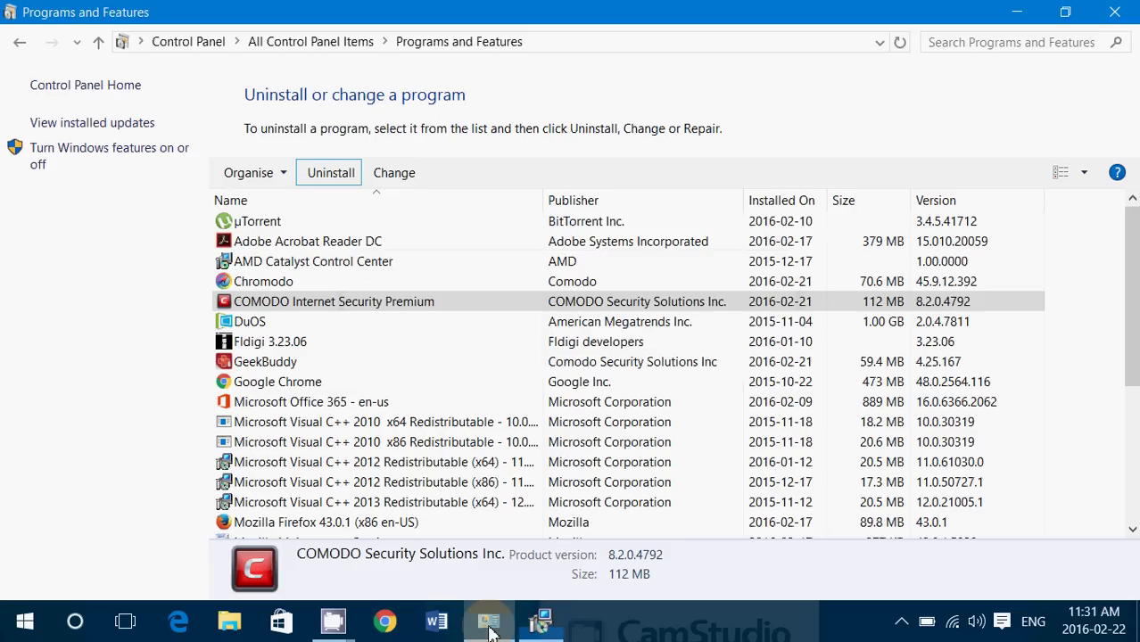
pyautogui.click(543, 621)
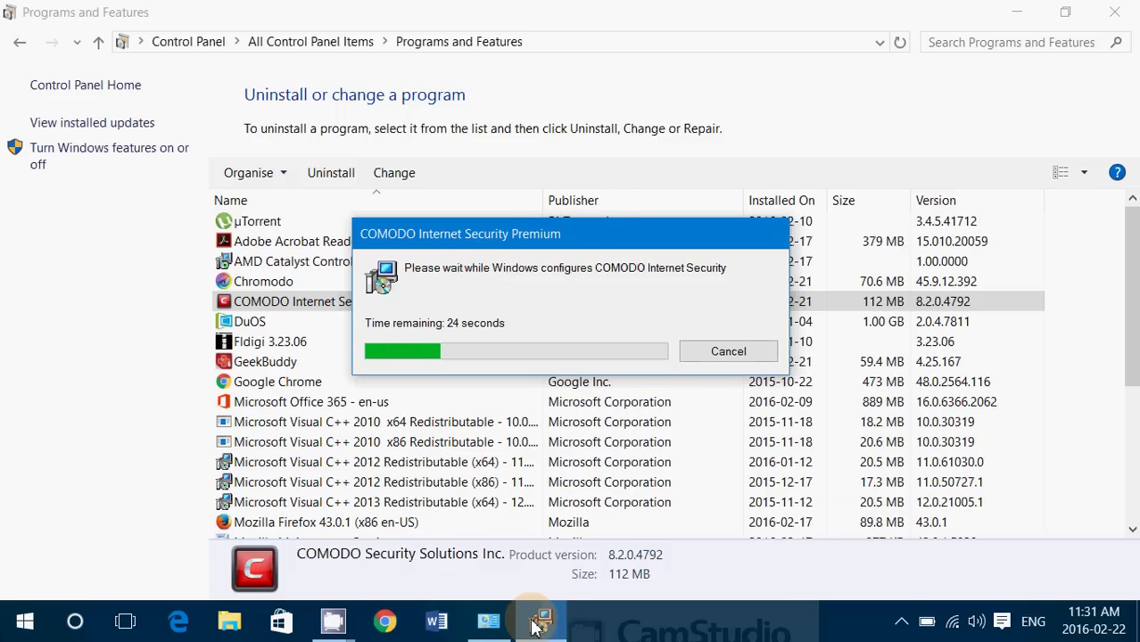
pyautogui.click(333, 624)
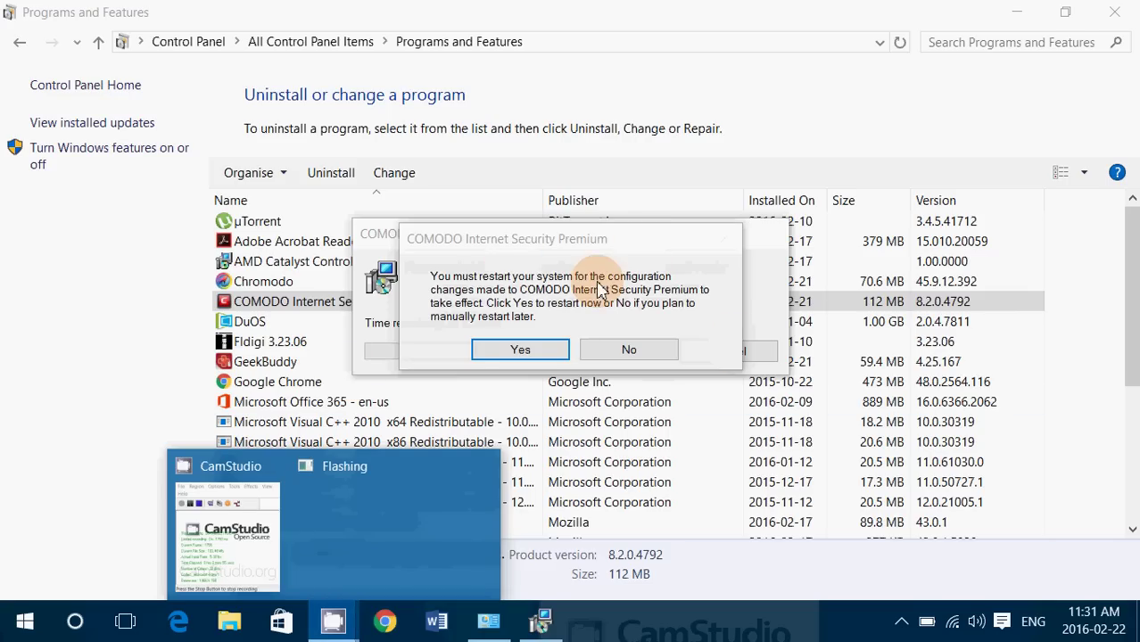
pyautogui.click(669, 350)
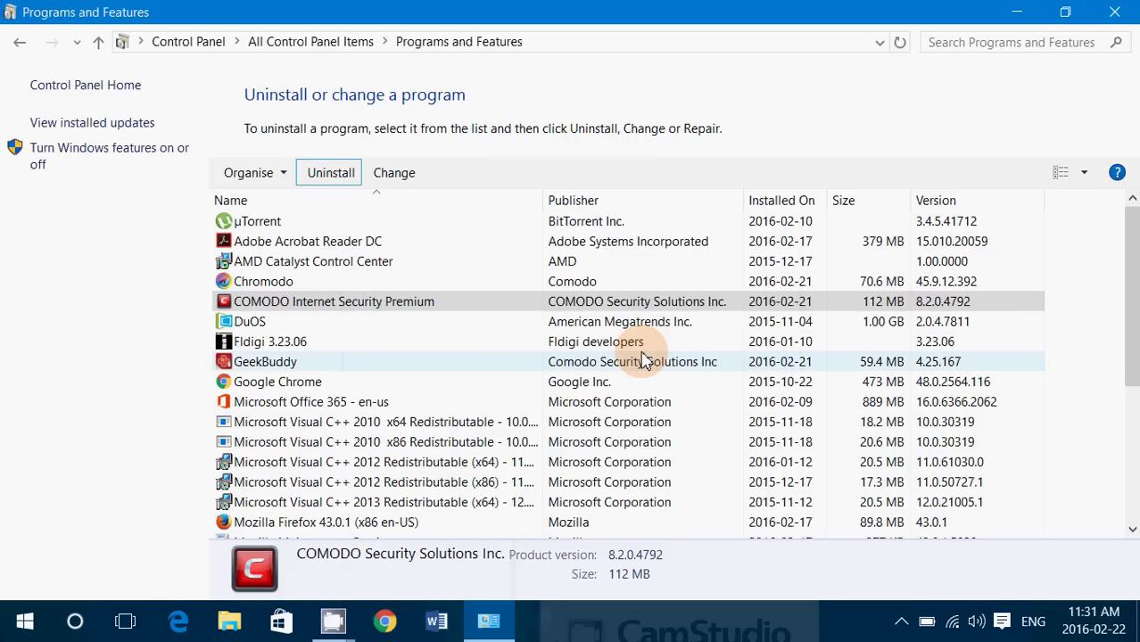
pyautogui.click(449, 308)
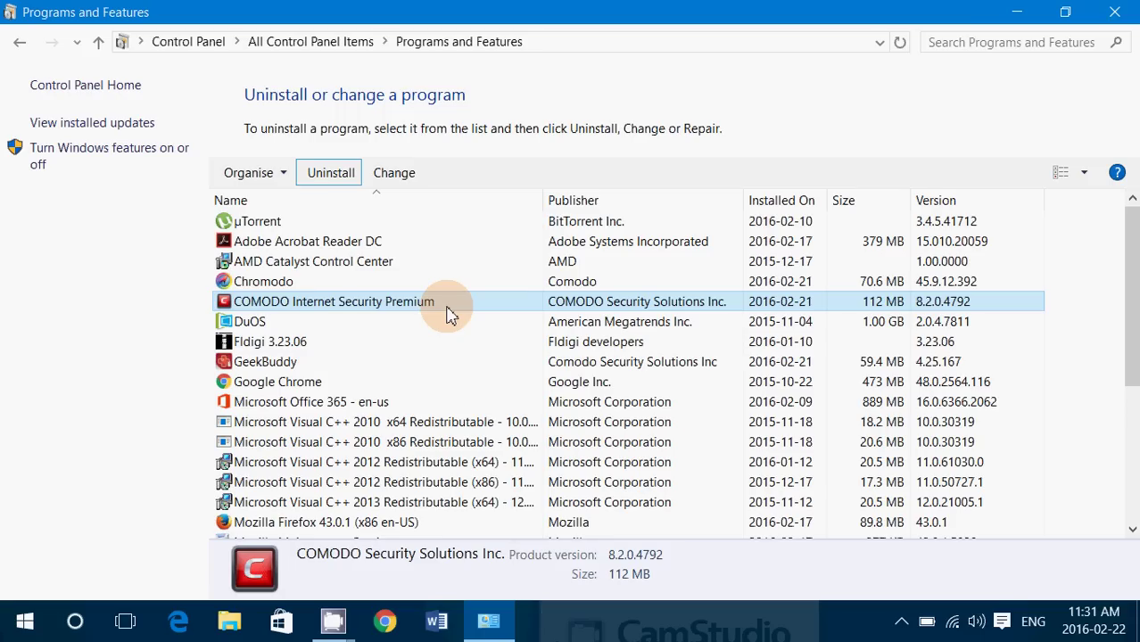
# - Uninstall the Chromodo browser, skipping past the feedback page
pyautogui.click(288, 282)
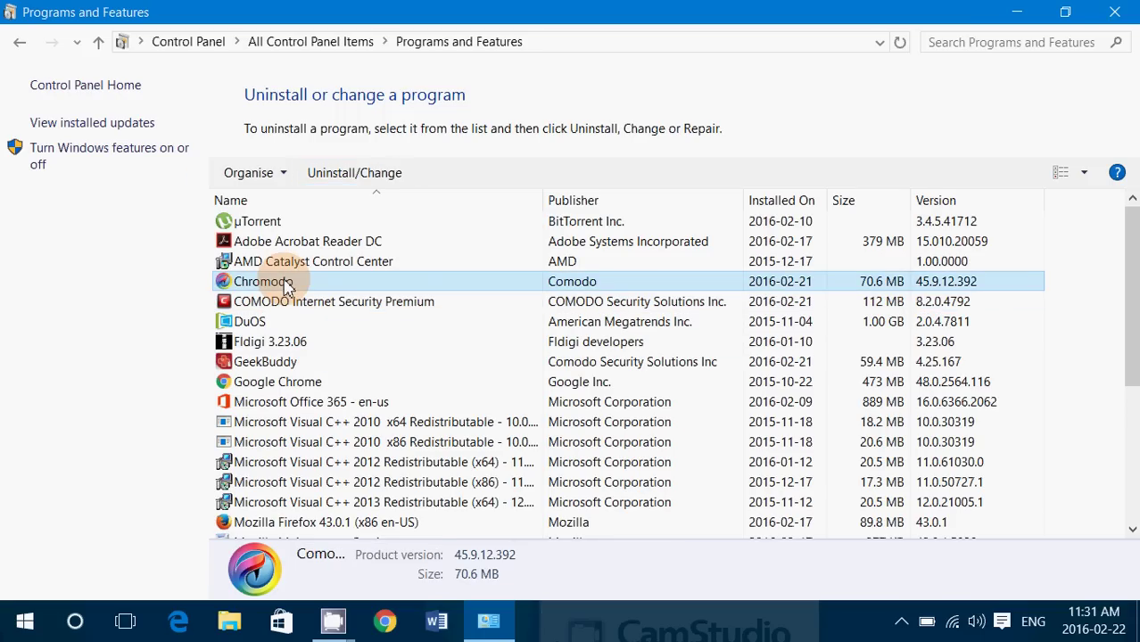
pyautogui.click(380, 172)
pyautogui.write('I dont want this')
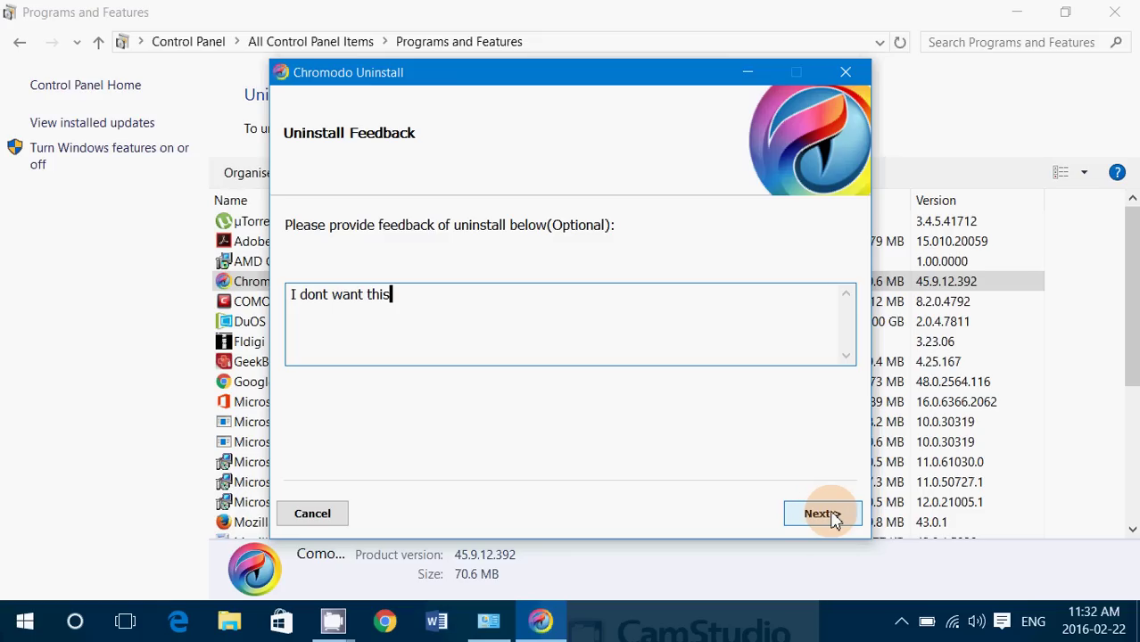
pyautogui.click(825, 517)
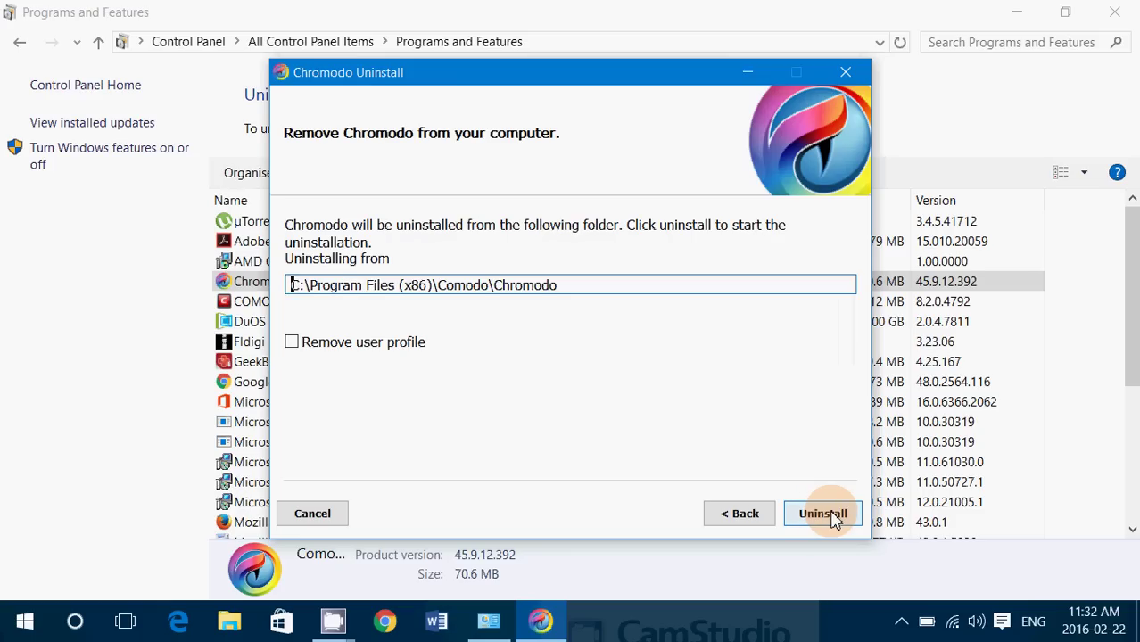
pyautogui.click(831, 517)
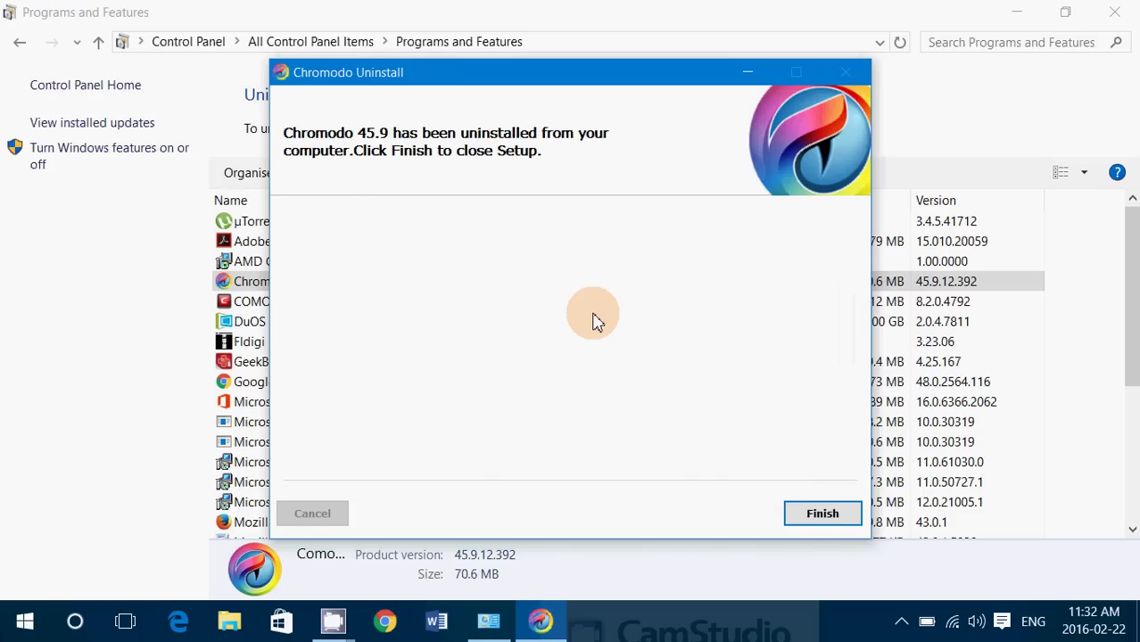
# - Close the Chromodo uninstaller, then uninstall GeekBuddy, confirming and approving the UAC prompt
pyautogui.click(816, 515)
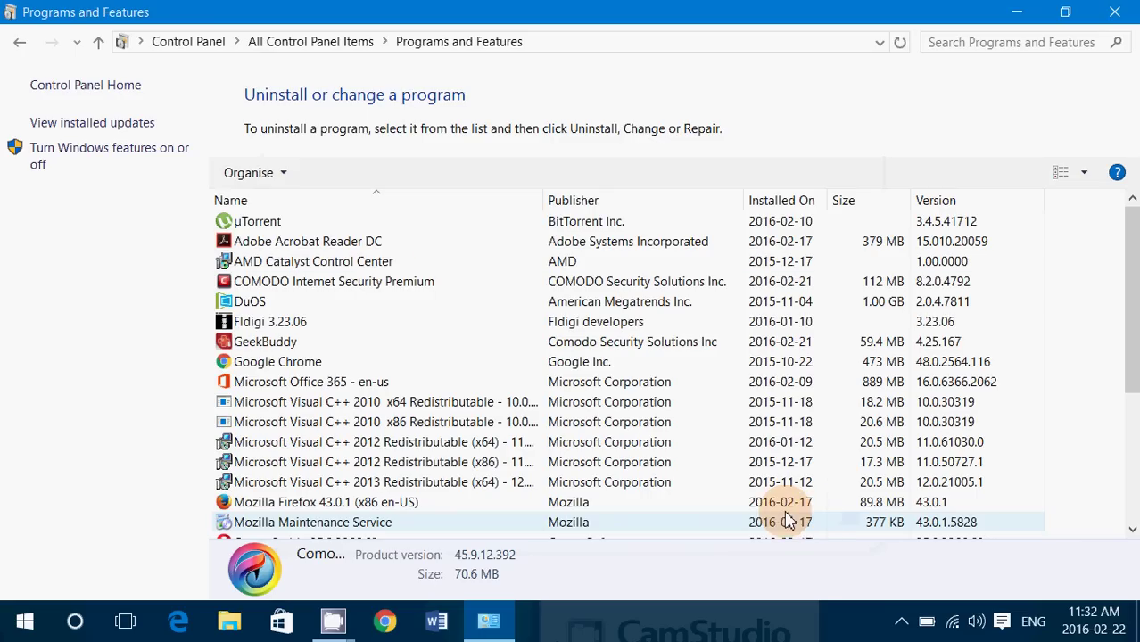
pyautogui.click(282, 348)
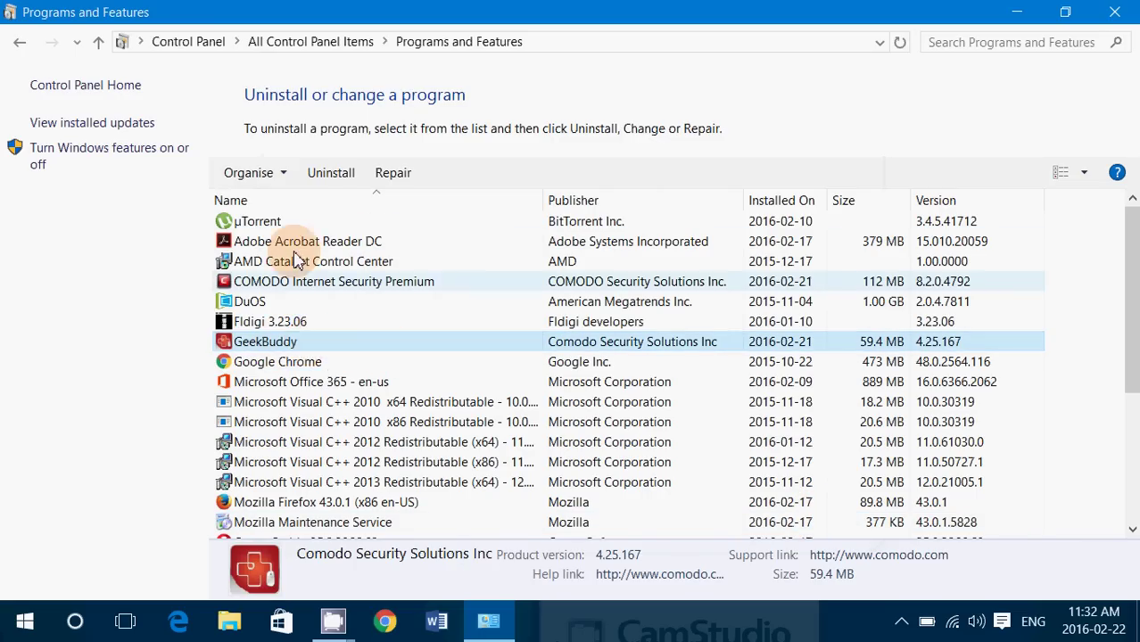
pyautogui.click(329, 173)
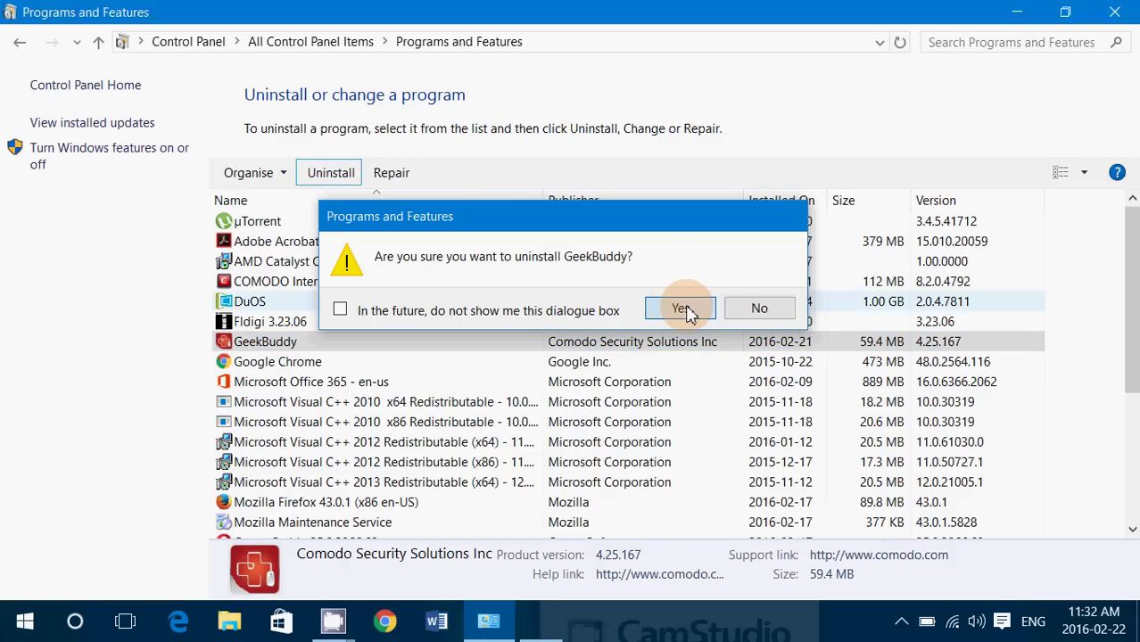
pyautogui.click(683, 310)
pyautogui.click(660, 360)
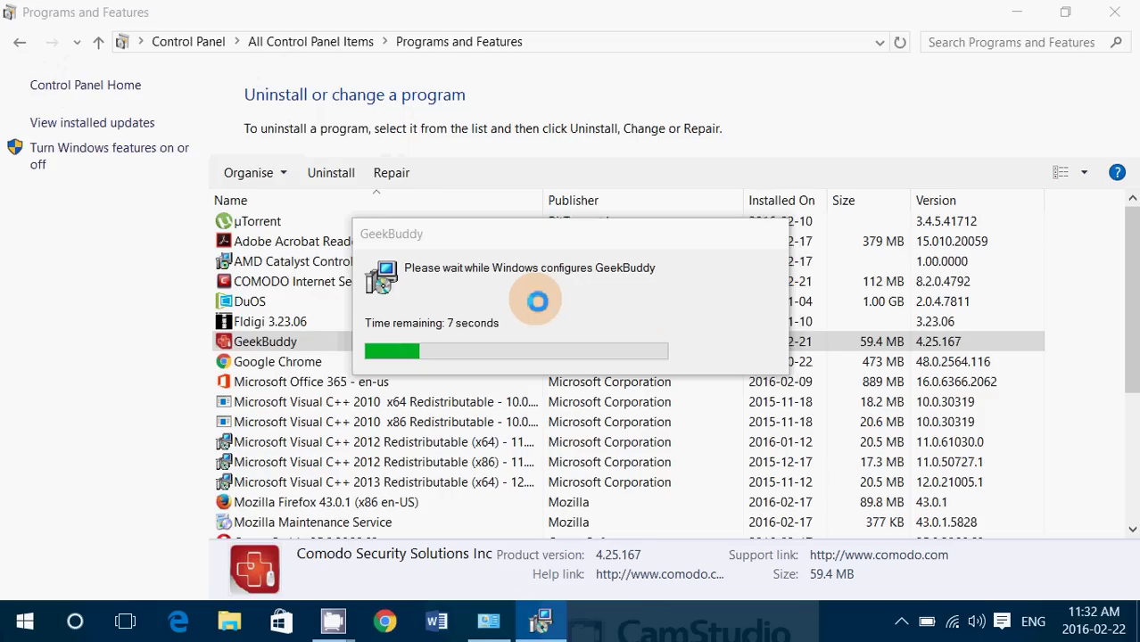
# - Bring GeekBuddy's removal progress forward and scroll the list until GeekBuddy is gone
pyautogui.click(641, 315)
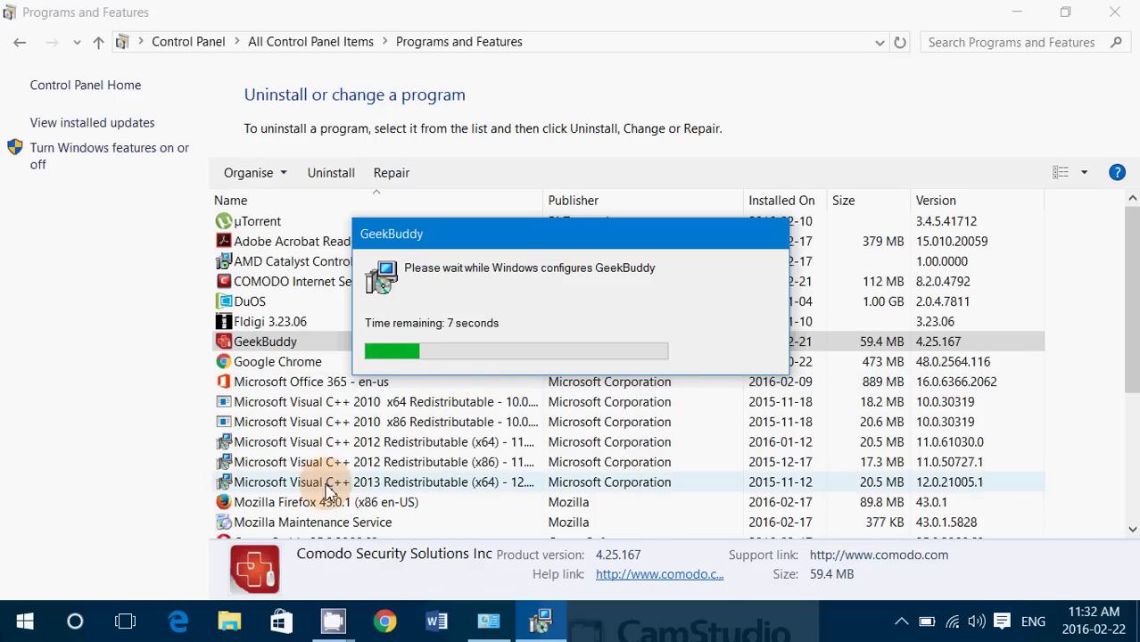
pyautogui.scroll(-4, 294, 486)
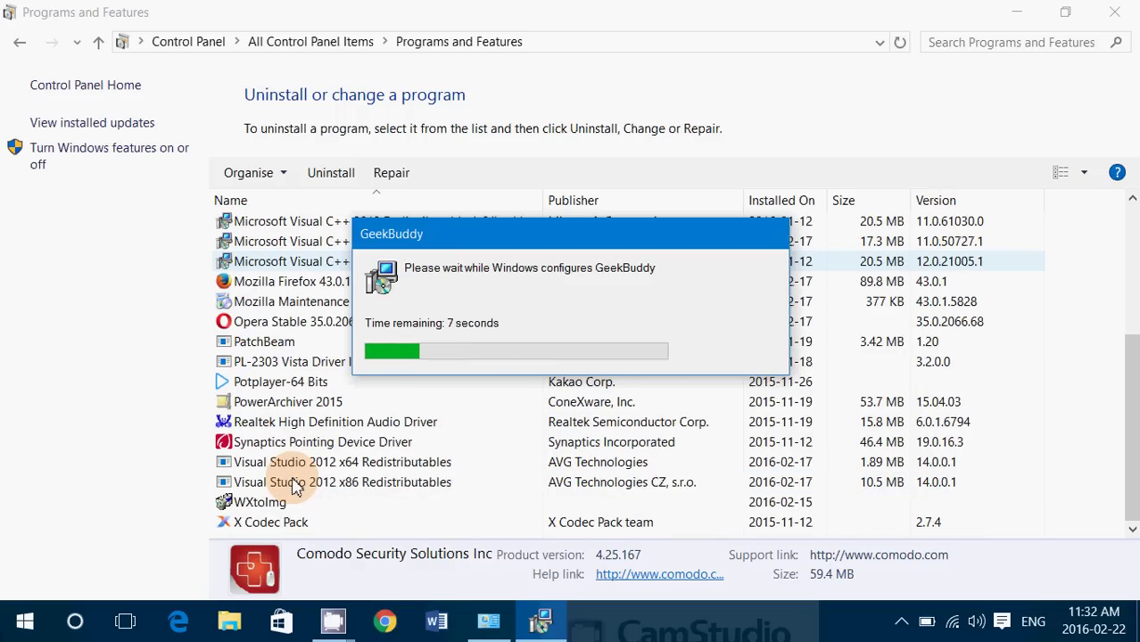
pyautogui.scroll(1, 294, 486)
pyautogui.scroll(1, 295, 487)
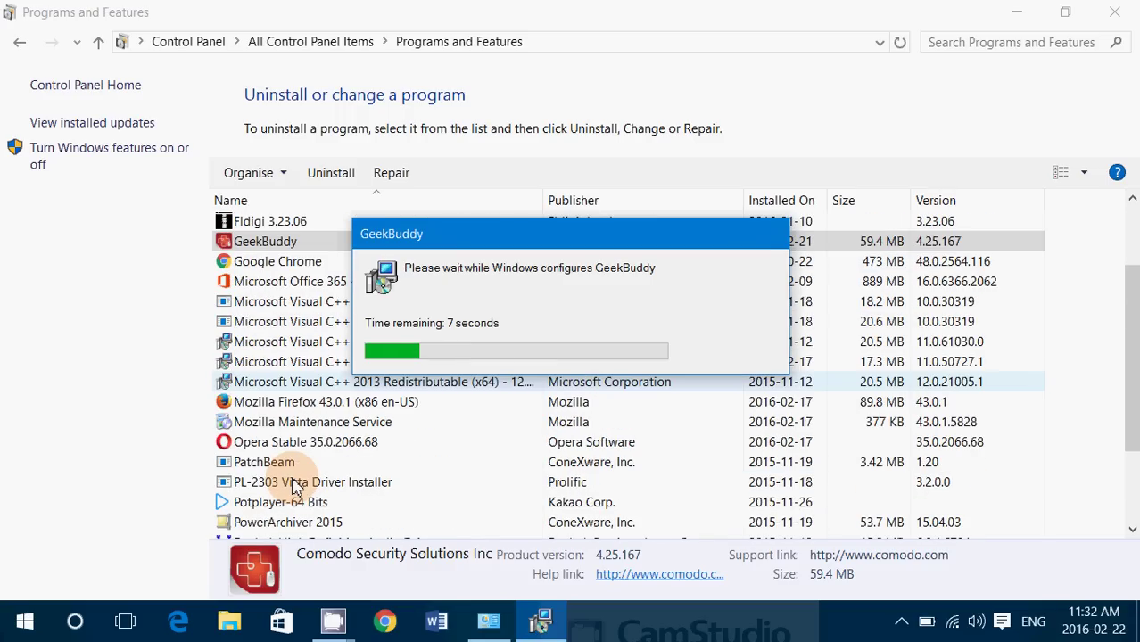
pyautogui.scroll(2, 294, 487)
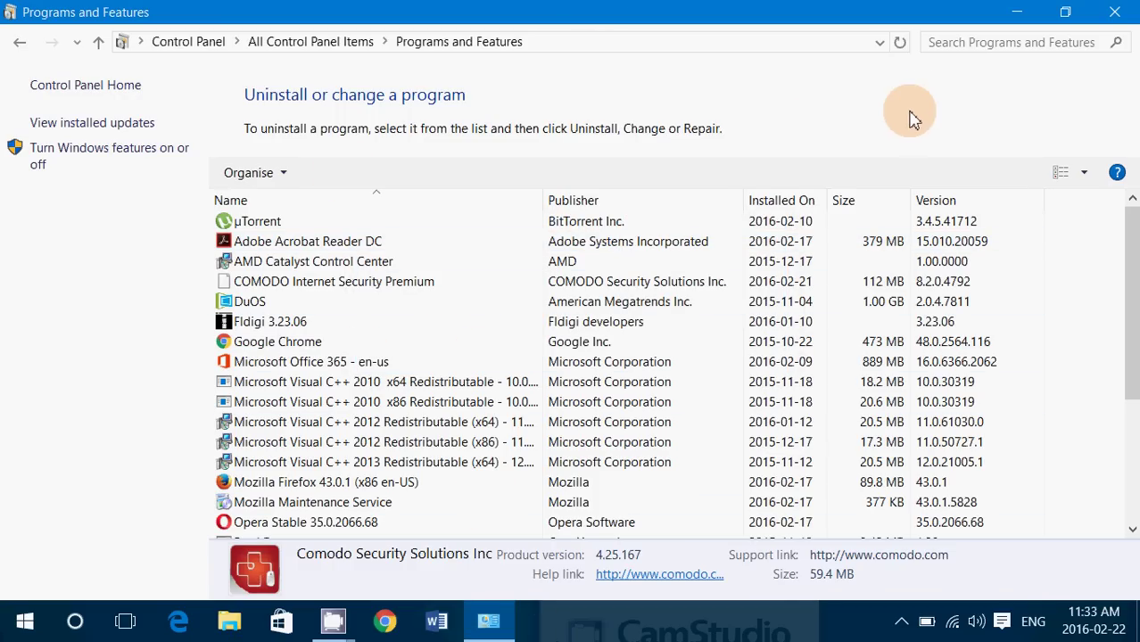
# - Close Programs and Features and dismiss the out-of-date antivirus notification
pyautogui.click(1116, 16)
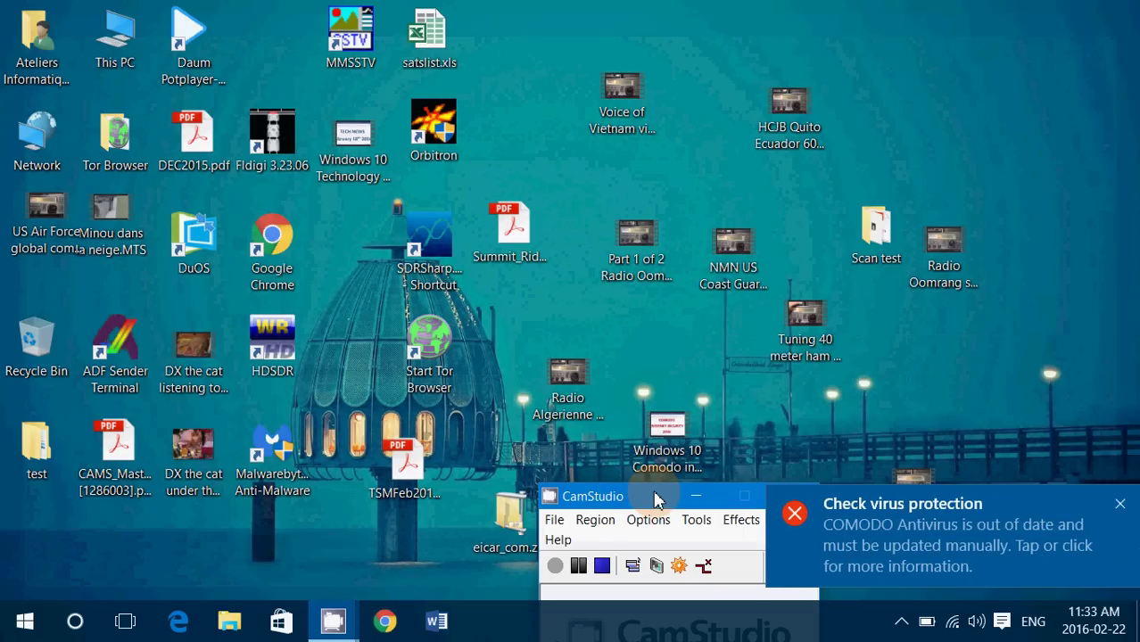
pyautogui.click(1120, 504)
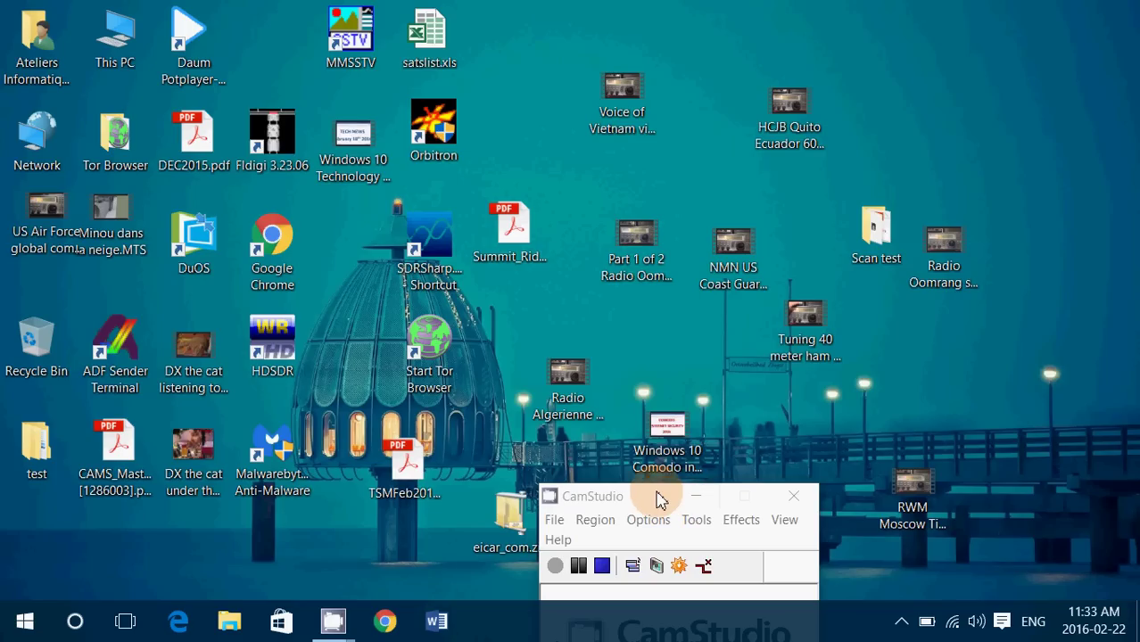